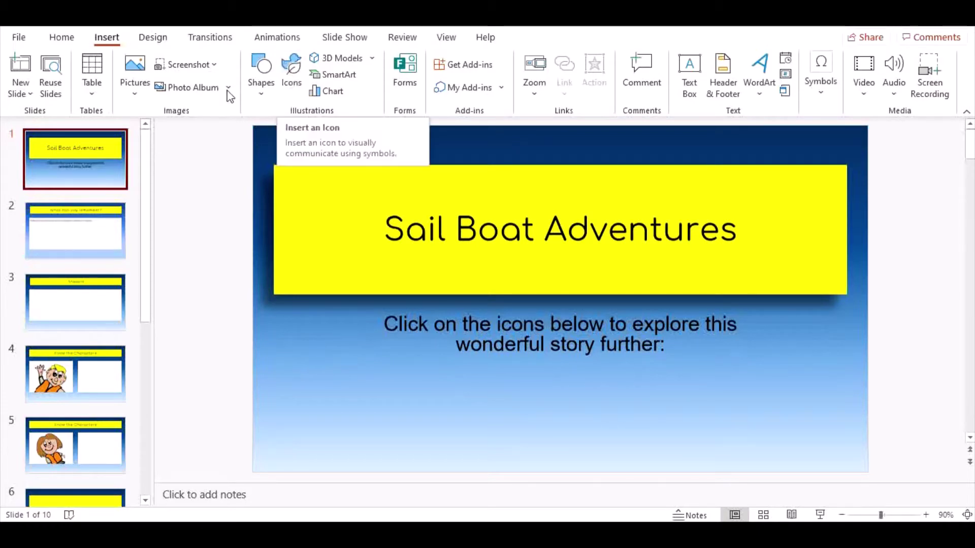
Draw a 2.57 × 5.17 cm rectangle under the 'Click on the icons' text.
click(256, 81)
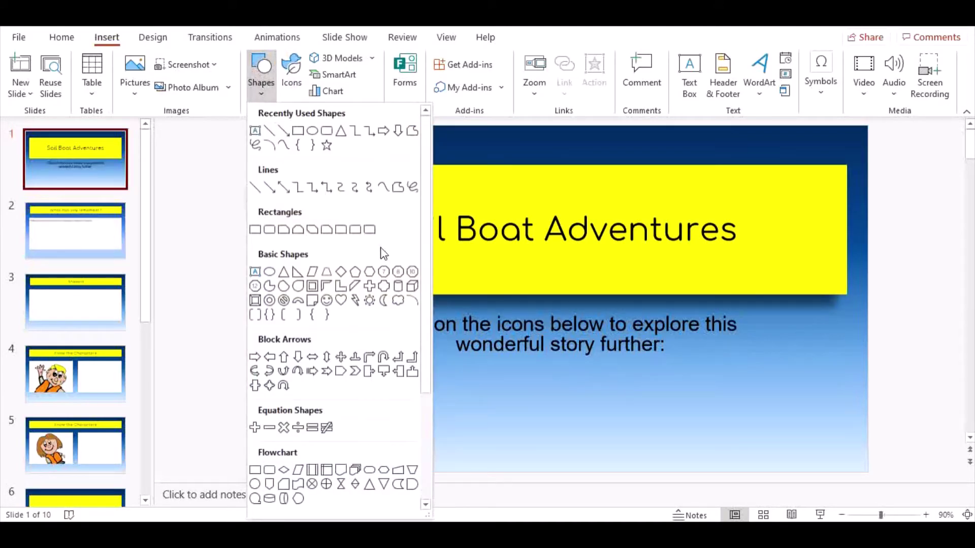
mouse_move(426, 208)
mouse_down()
mouse_move(426, 368)
mouse_move(427, 201)
mouse_up()
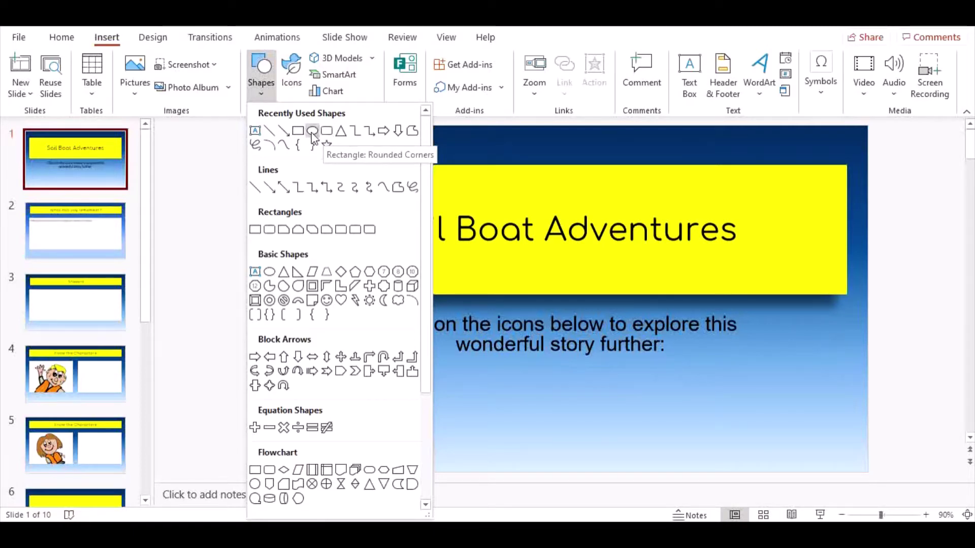
click(325, 133)
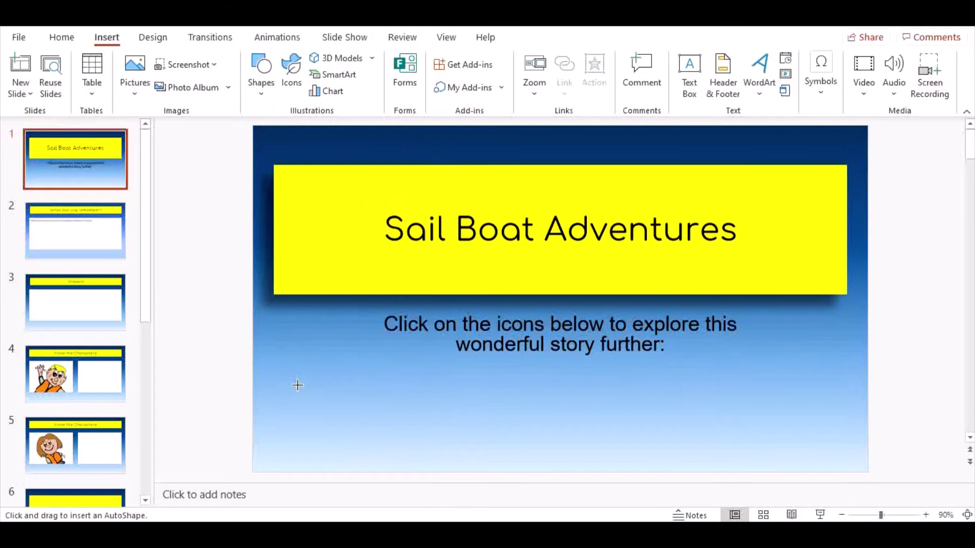
drag(297, 385, 422, 447)
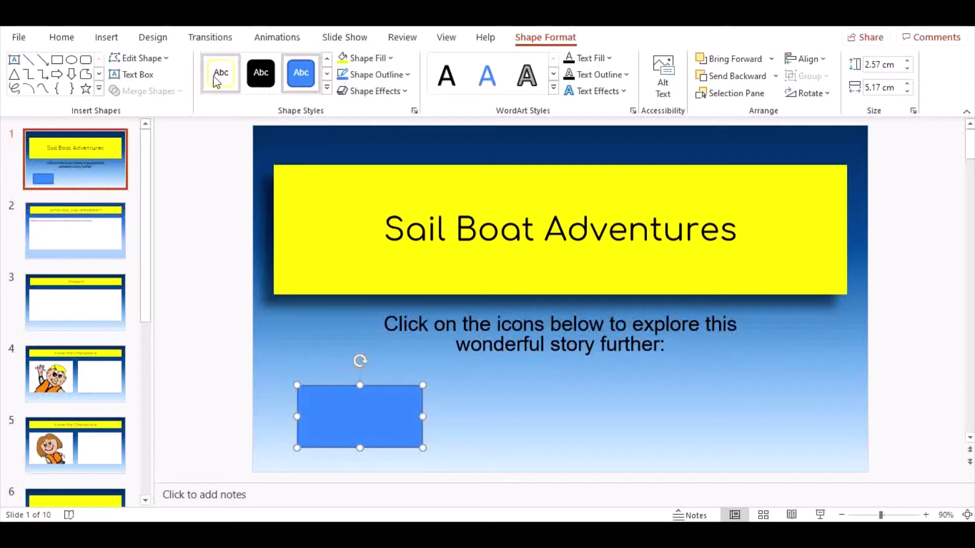
Apply the light blue glossy, bevelled intense-effect shape style to the rectangle.
click(327, 90)
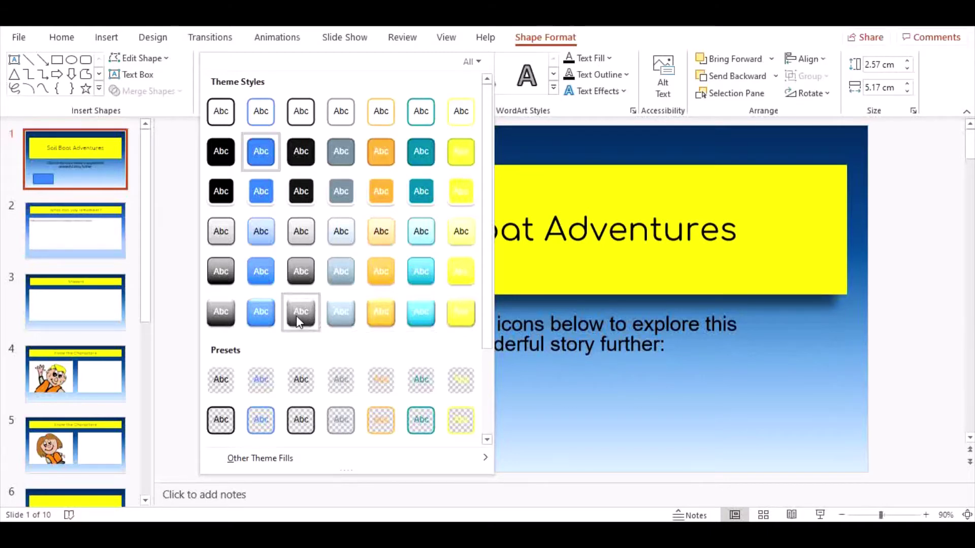
click(350, 324)
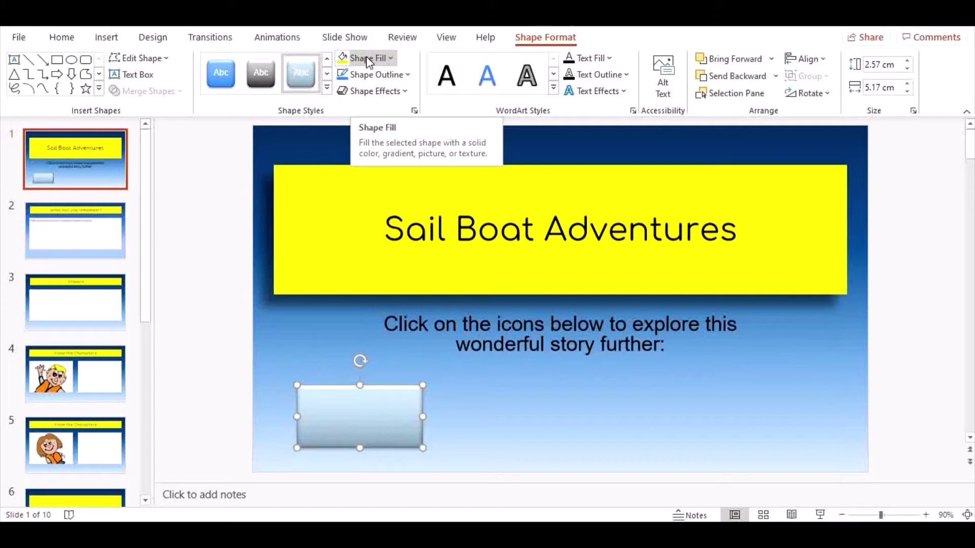
click(327, 88)
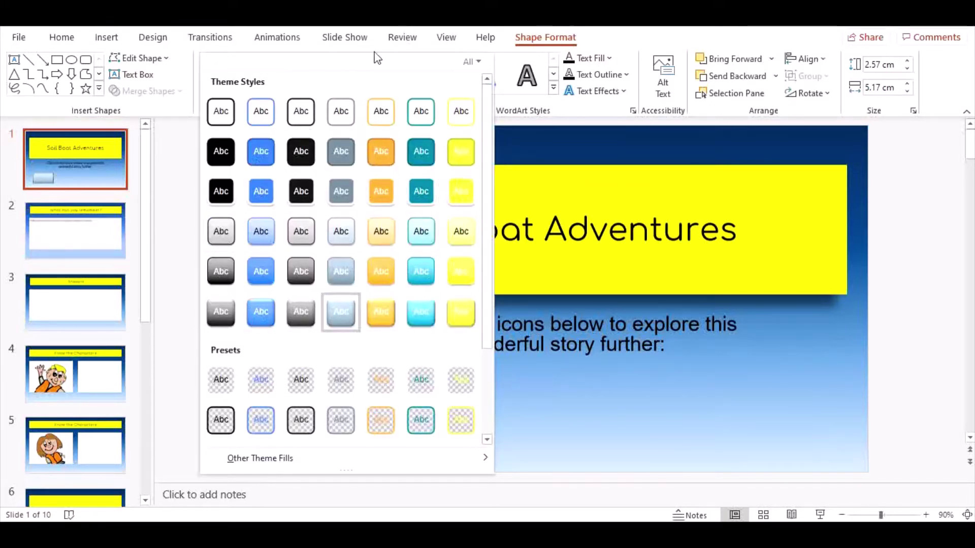
click(555, 420)
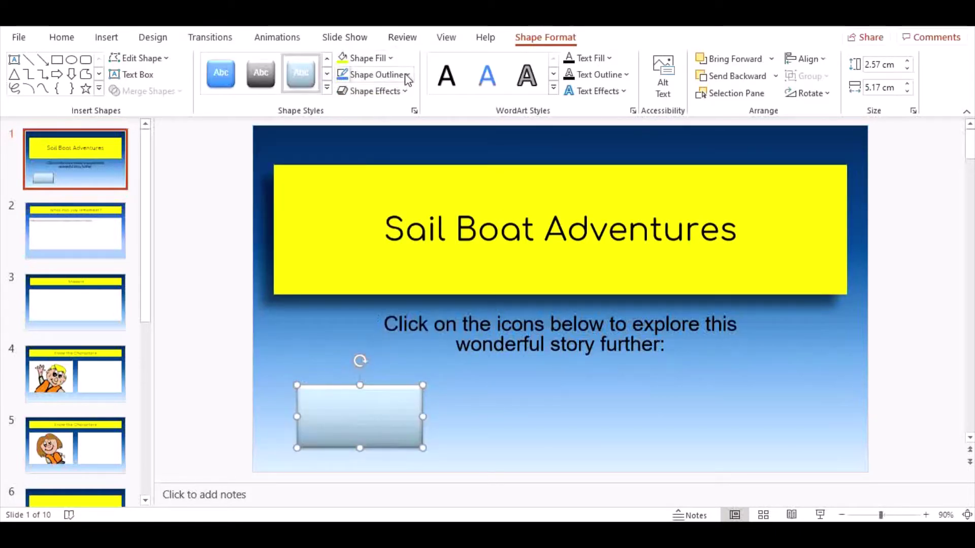
click(392, 59)
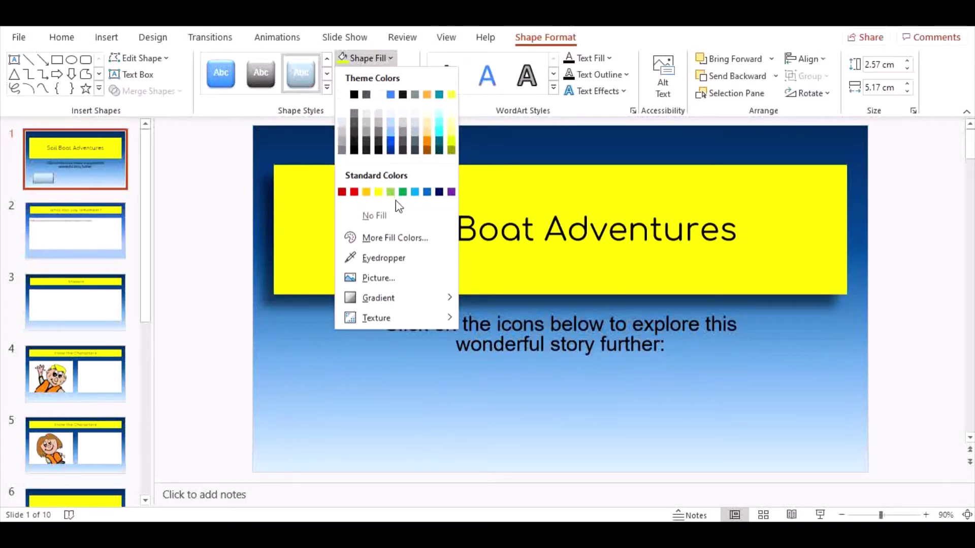
Change the rectangle's fill to a pink standard colour from More Fill Colors.
click(396, 238)
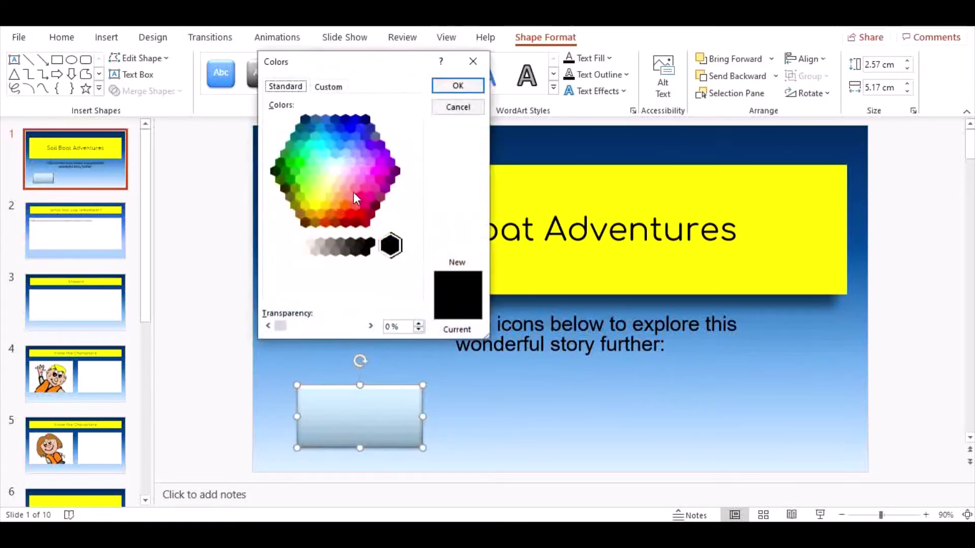
click(359, 179)
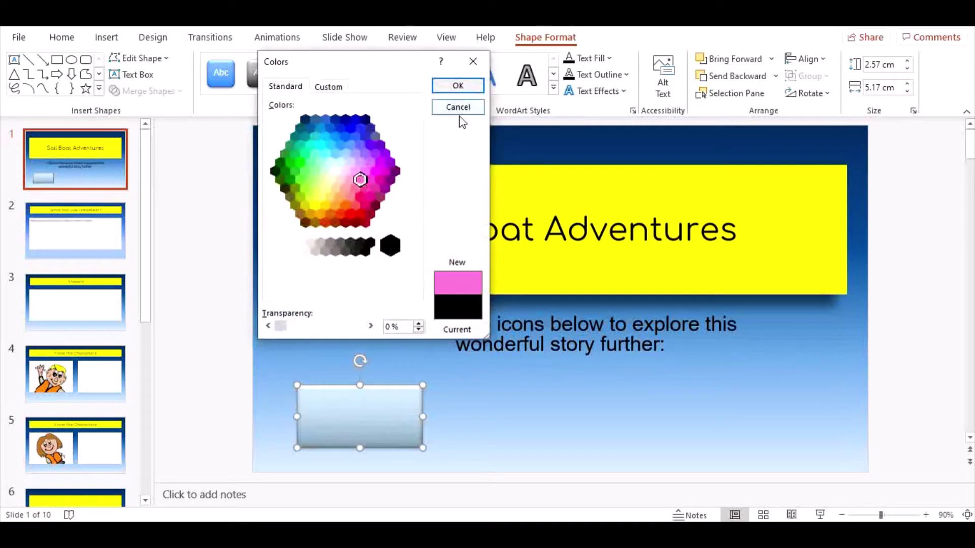
click(470, 85)
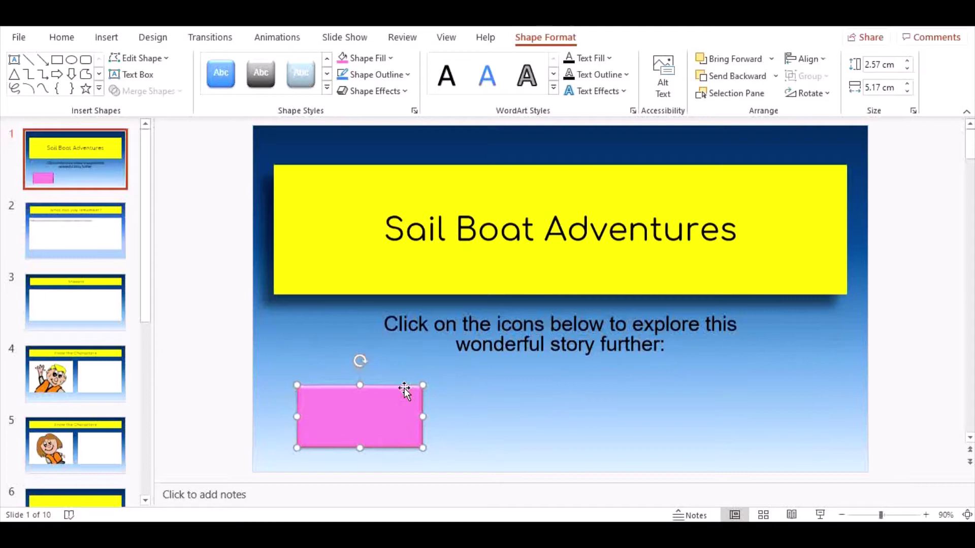
Label the pink rectangle 'What can you remember?'.
right_click(387, 416)
key(Escape)
right_click(382, 402)
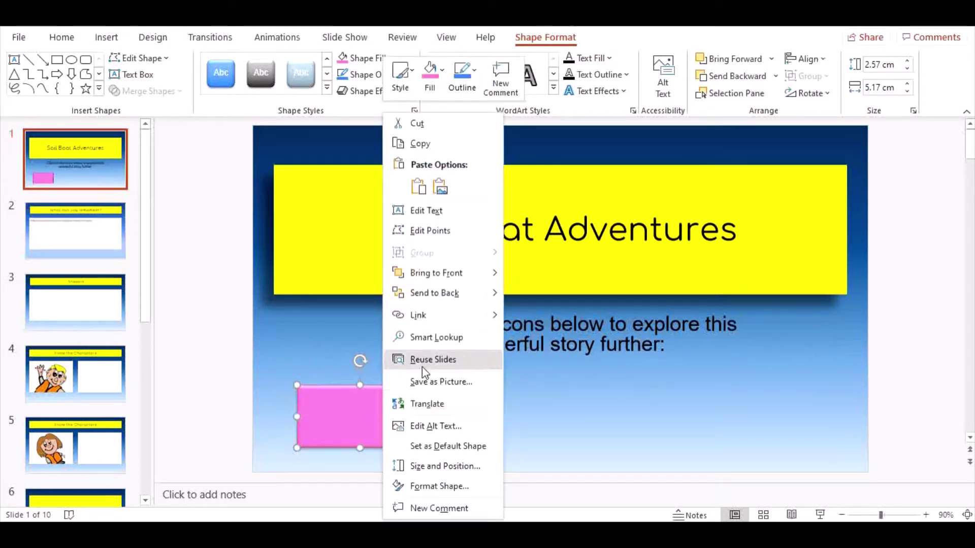
click(438, 217)
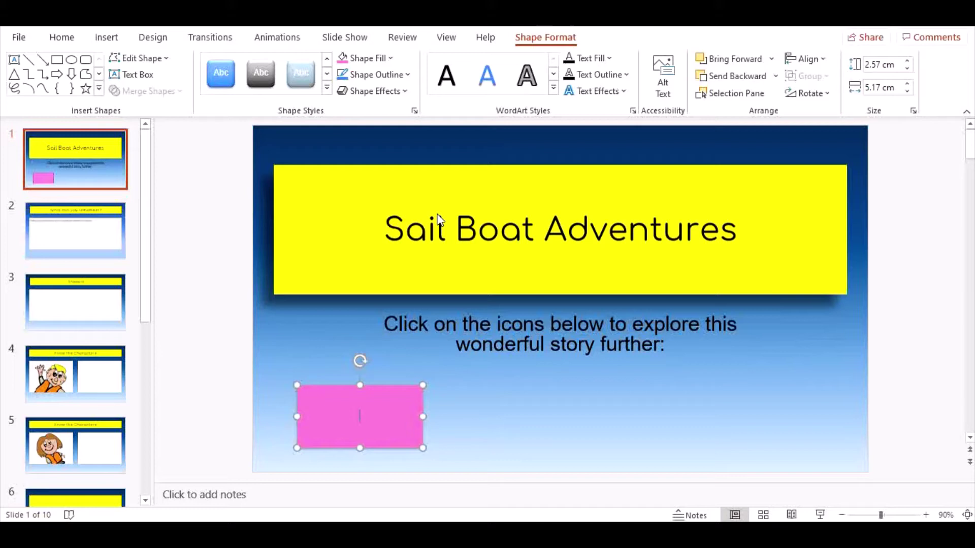
text(What can)
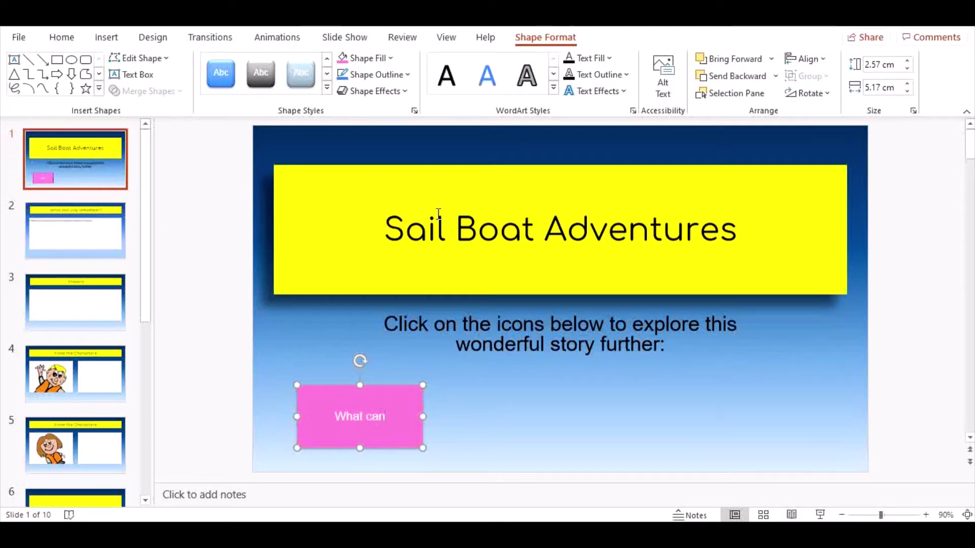
text( you remember?)
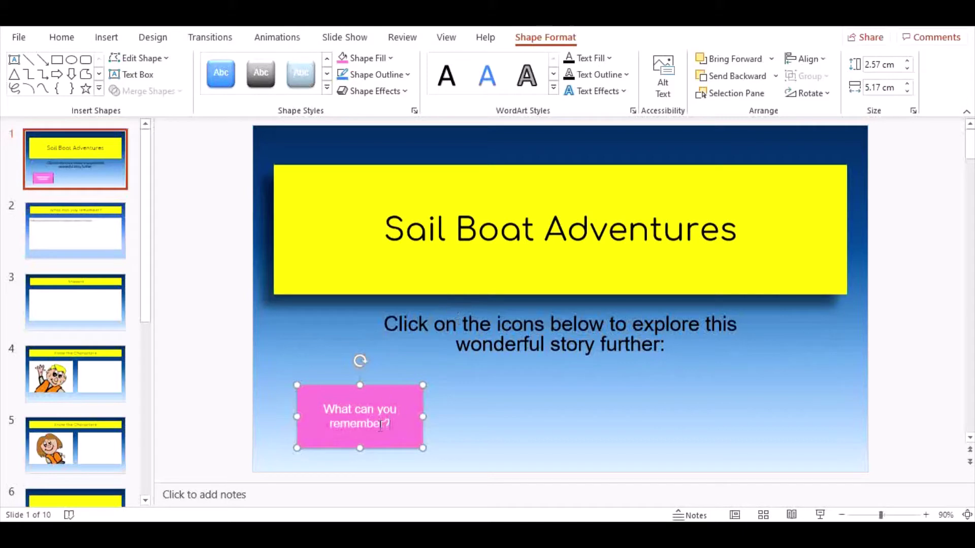
Set the button's label text to 16 pt.
drag(390, 425, 337, 413)
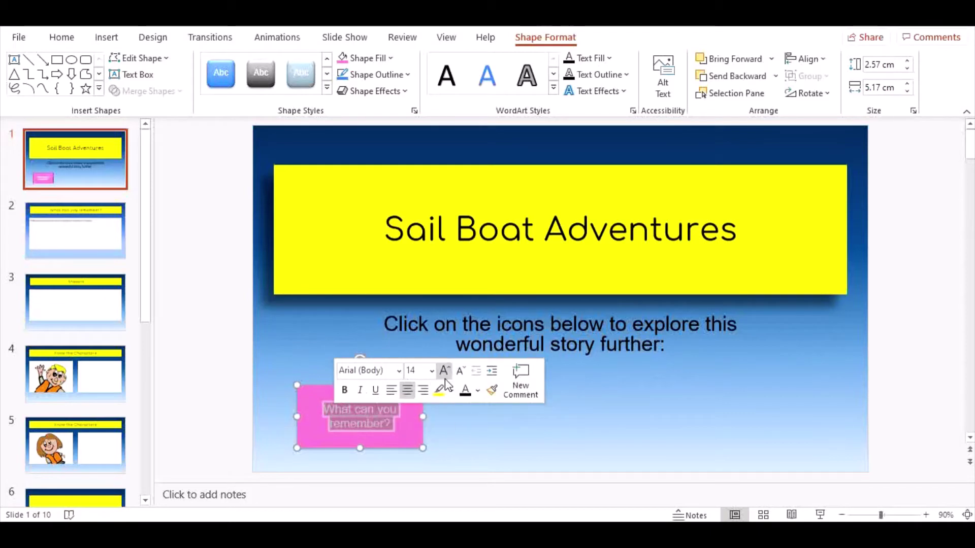
click(432, 372)
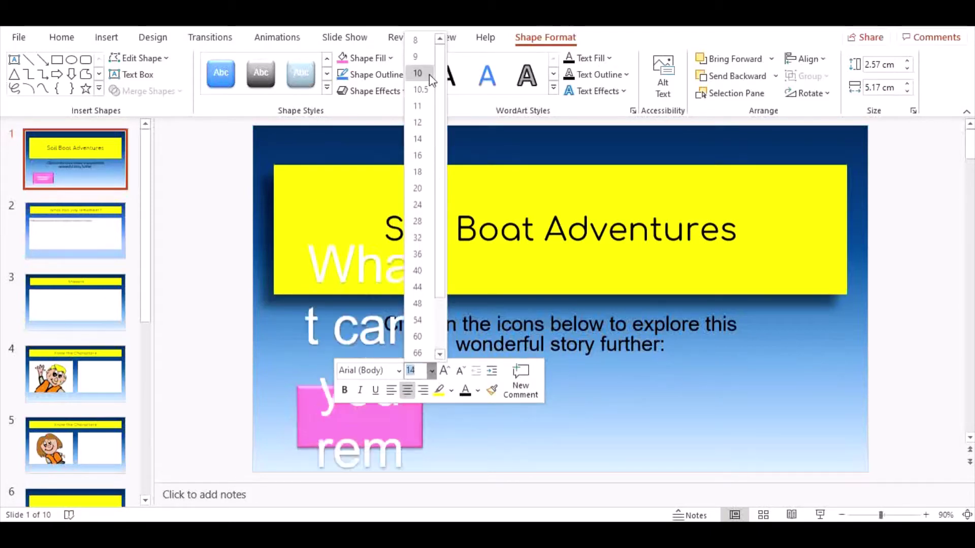
click(421, 154)
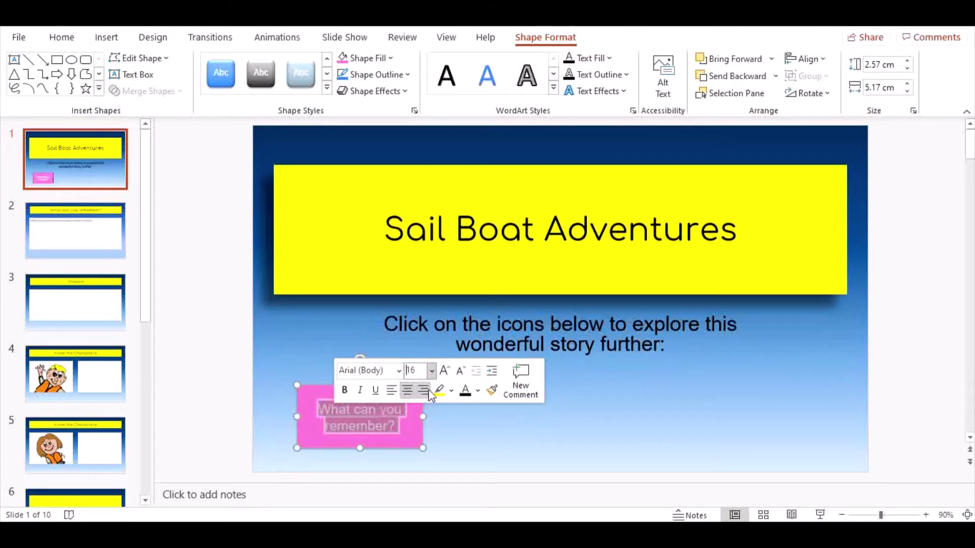
click(409, 434)
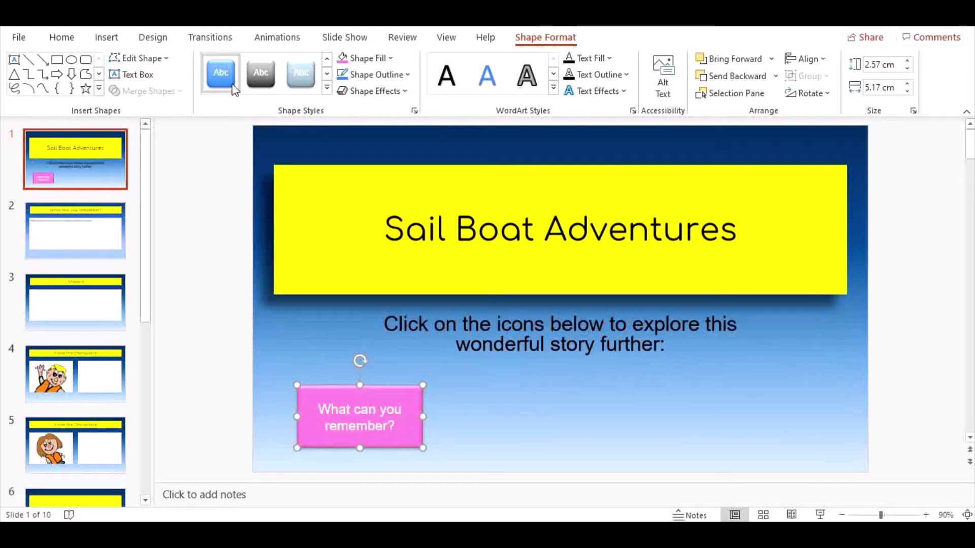
Draw a 2.48 × 4.84 cm rounded rectangle right of the pink button, then reselect the pink button.
click(116, 44)
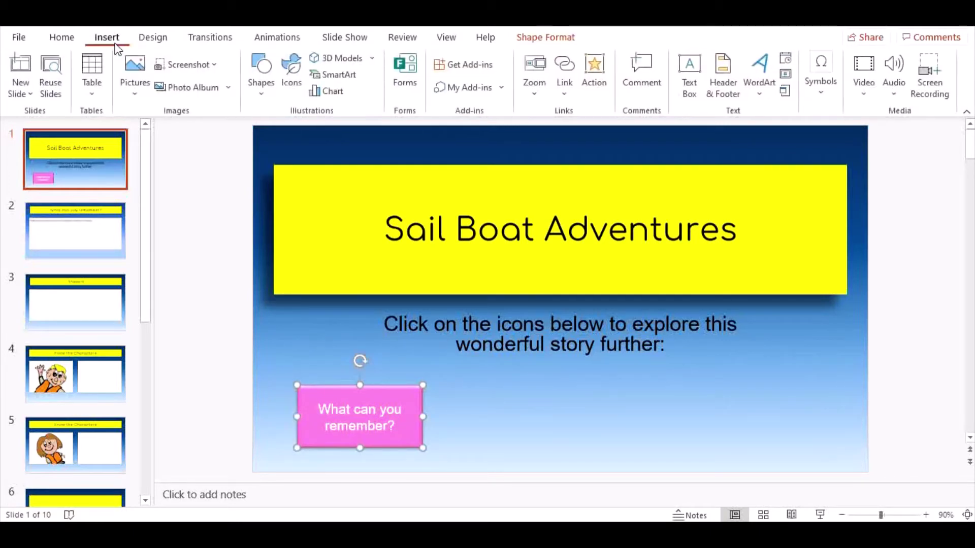
click(259, 82)
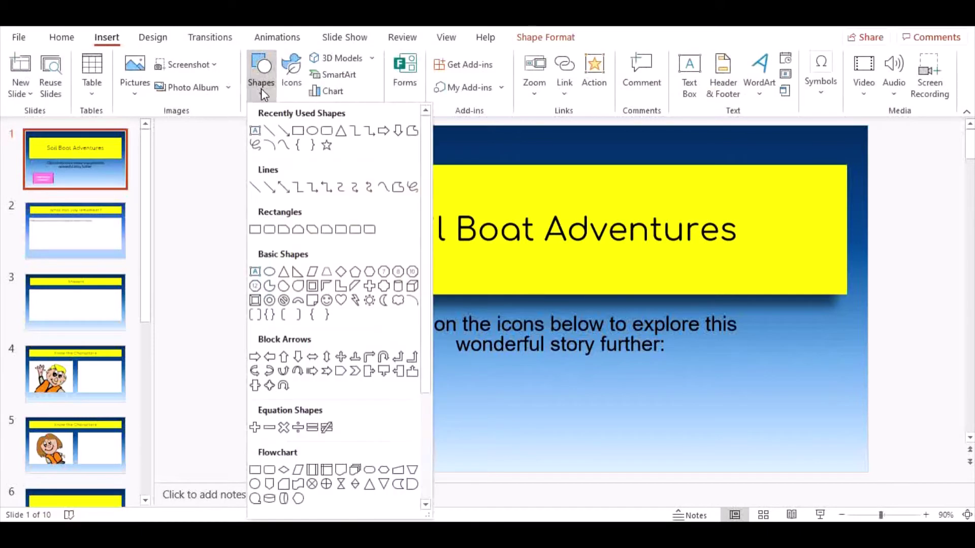
click(325, 133)
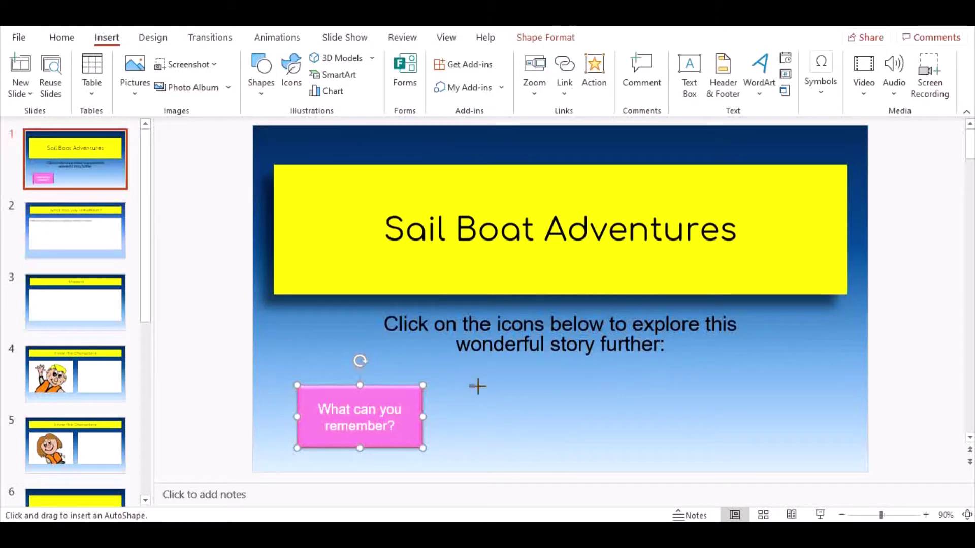
drag(470, 384, 587, 445)
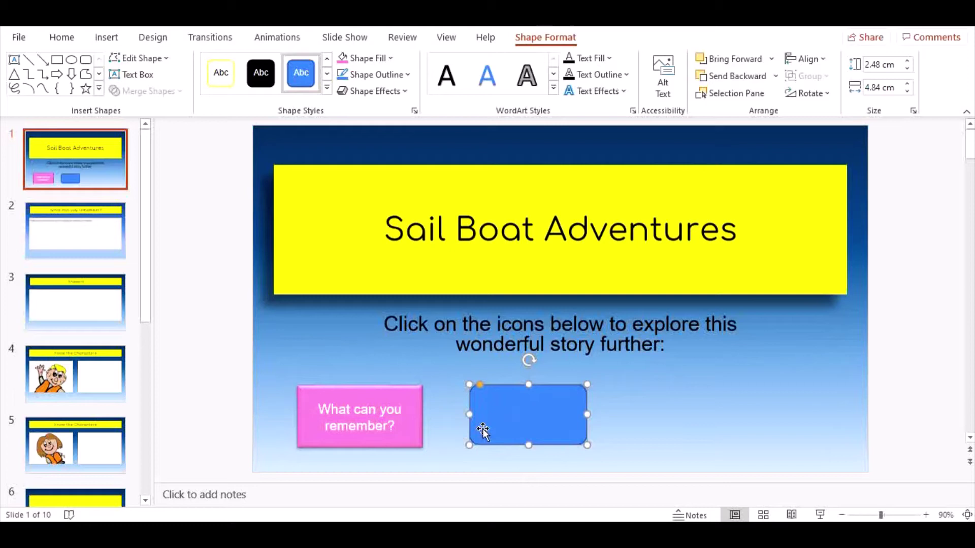
click(414, 401)
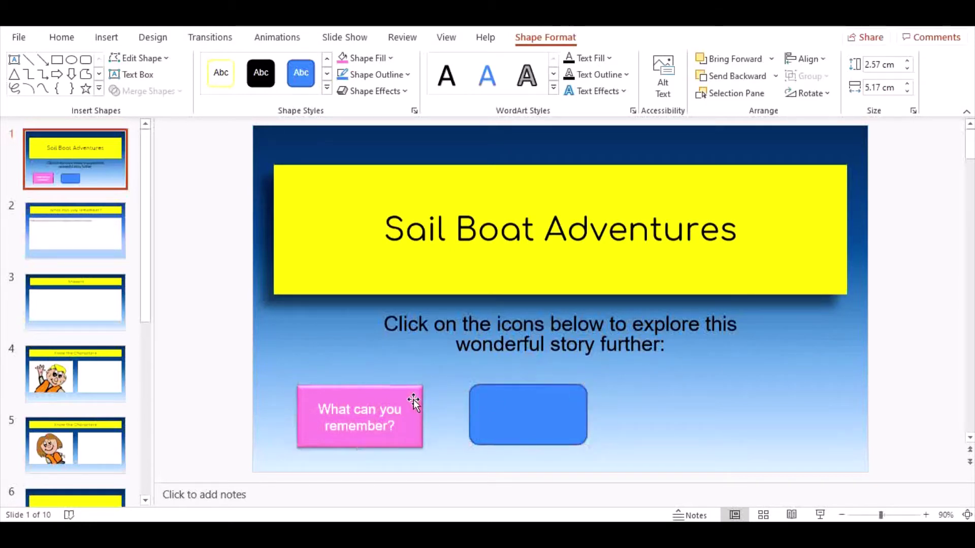
click(510, 394)
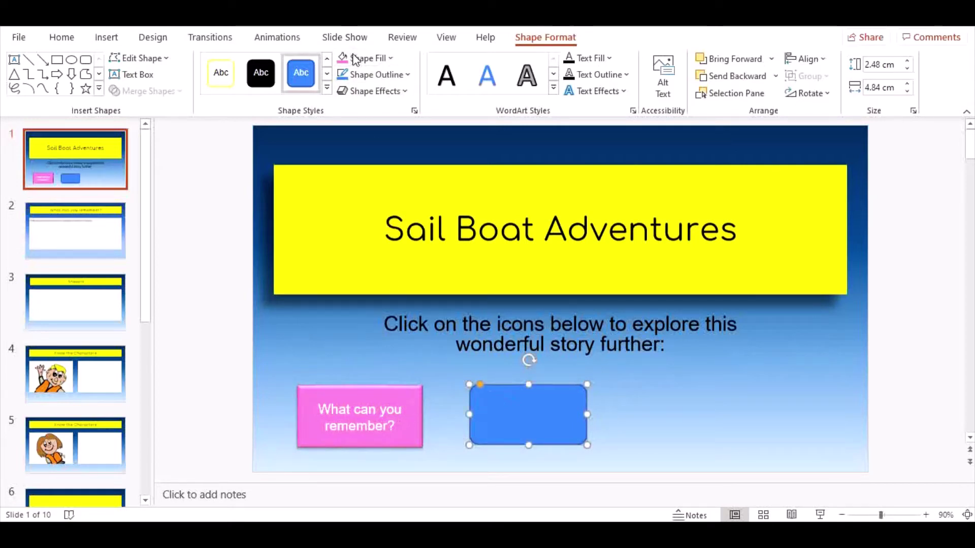
click(412, 398)
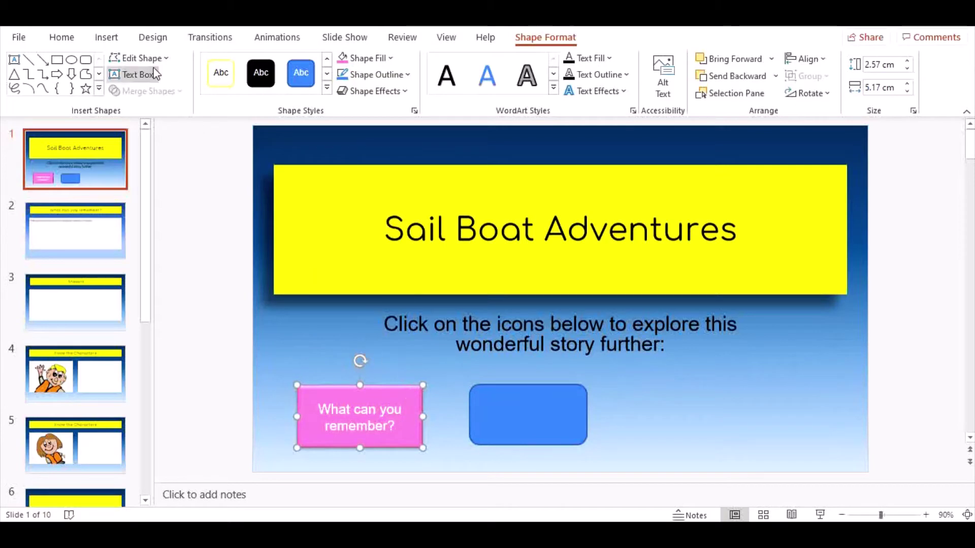
Copy the pink button's formatting onto the rounded rectangle with Format Painter.
click(70, 41)
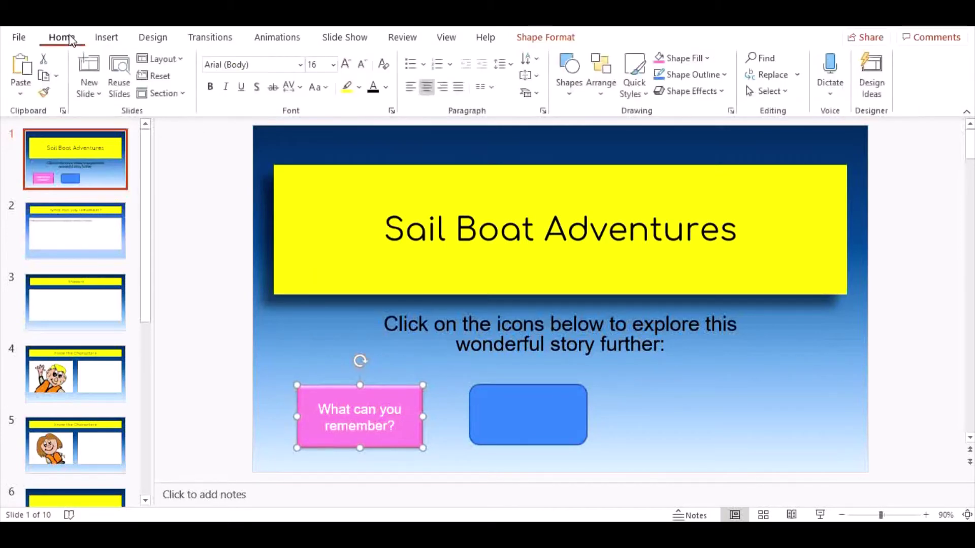
click(45, 93)
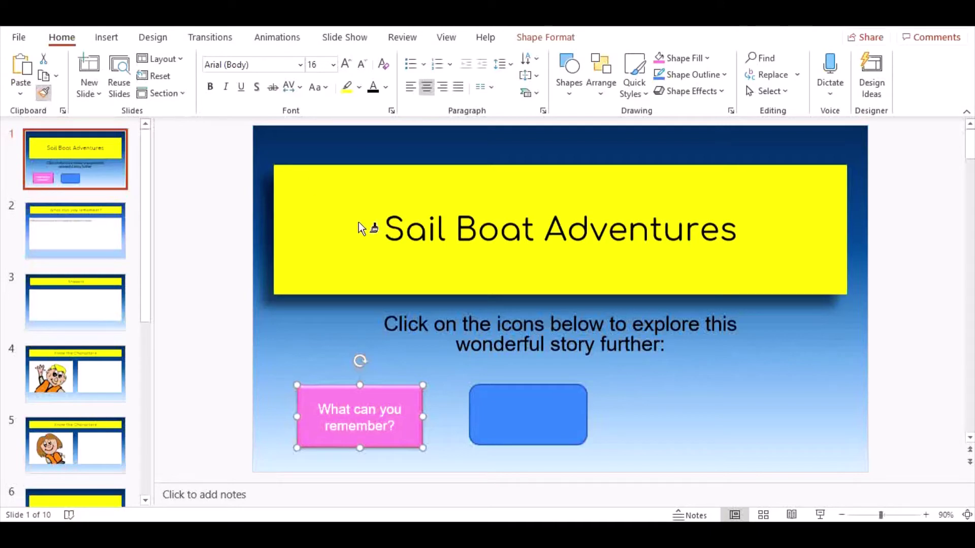
click(502, 398)
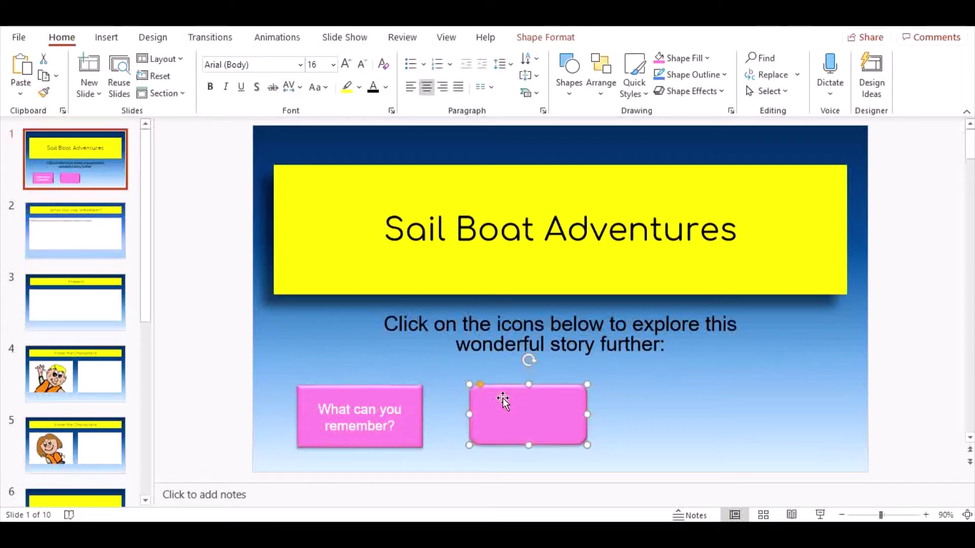
Type the test text 'dfgdhf' into the second pink button.
right_click(555, 418)
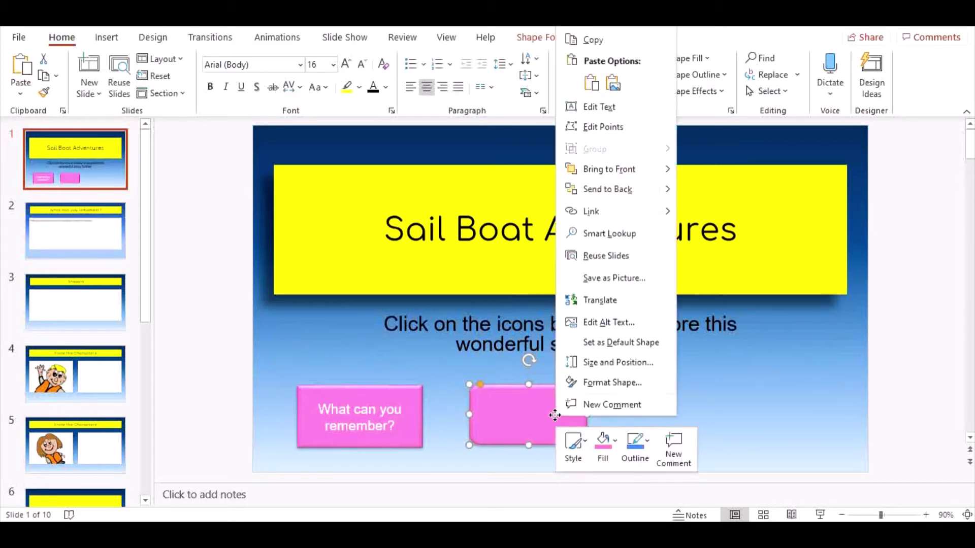
click(604, 108)
text(dfgdhf)
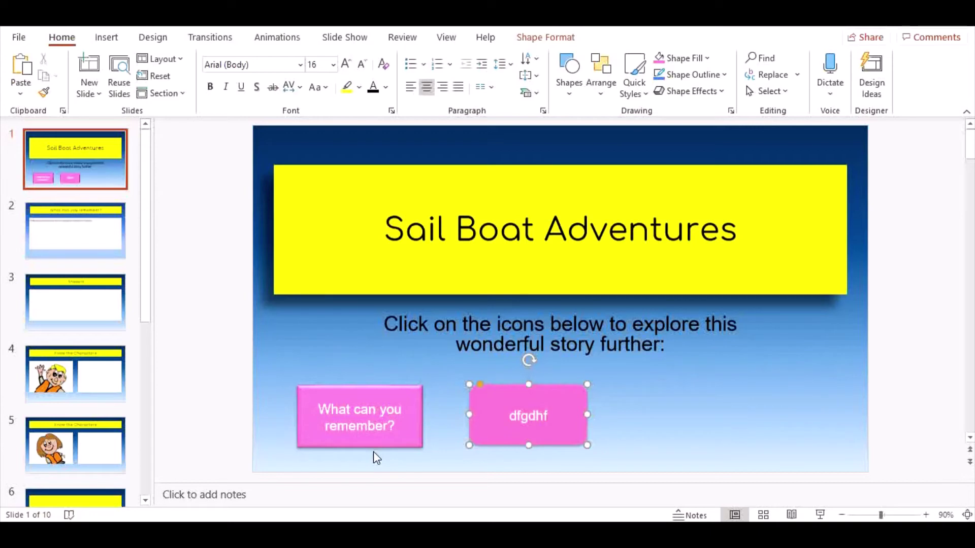
key(Return)
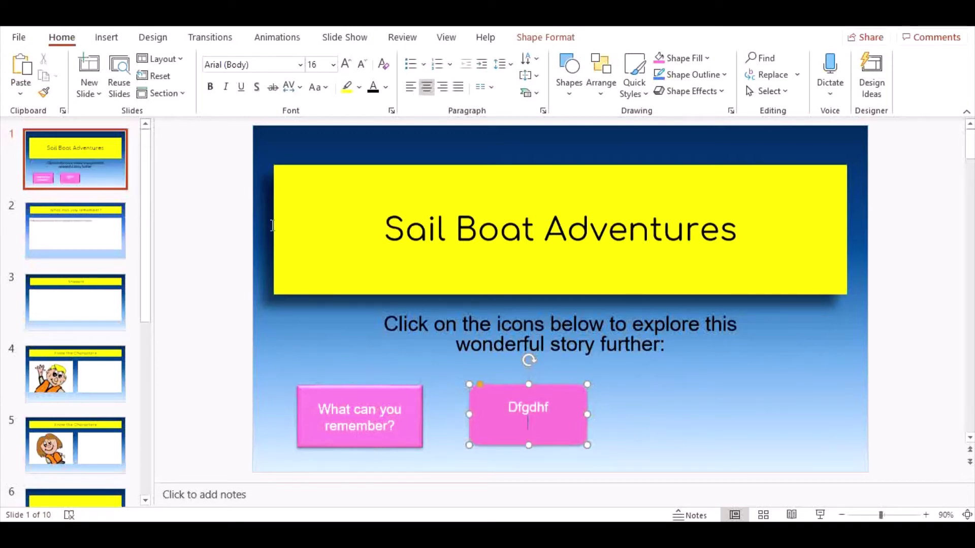
Delete the dfgdhf shape and select the 'What can you remember?' button.
click(468, 414)
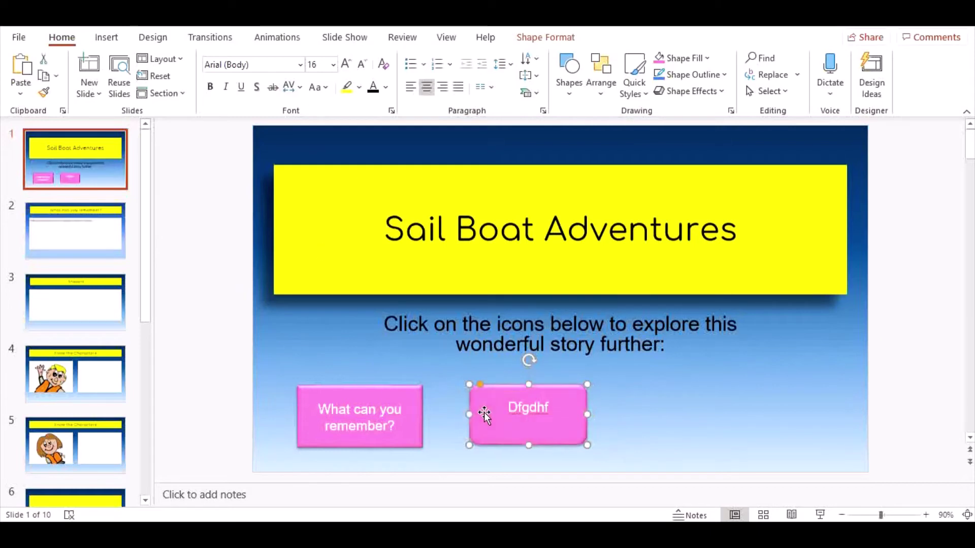
key(Delete)
click(408, 396)
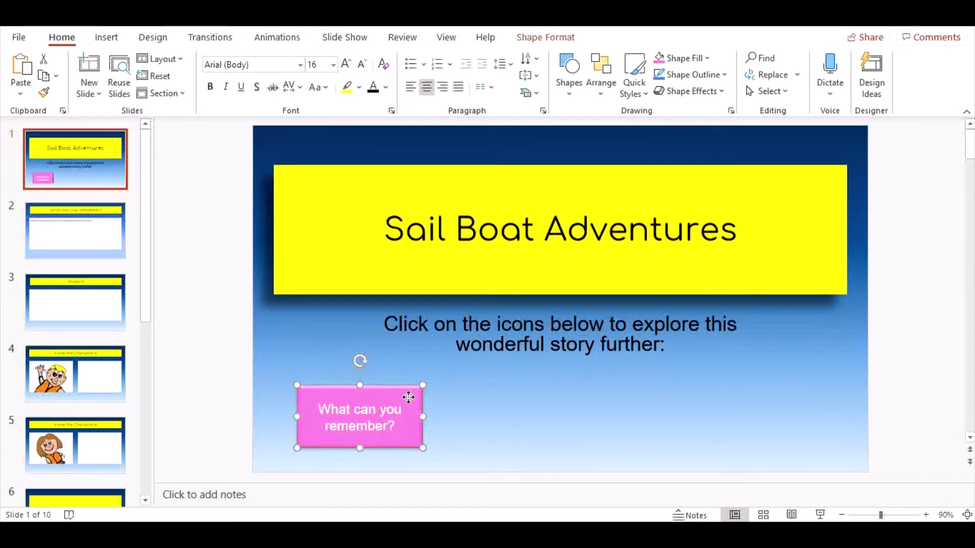
Paste two copies of the pink button and space all three evenly in a row.
click(463, 404)
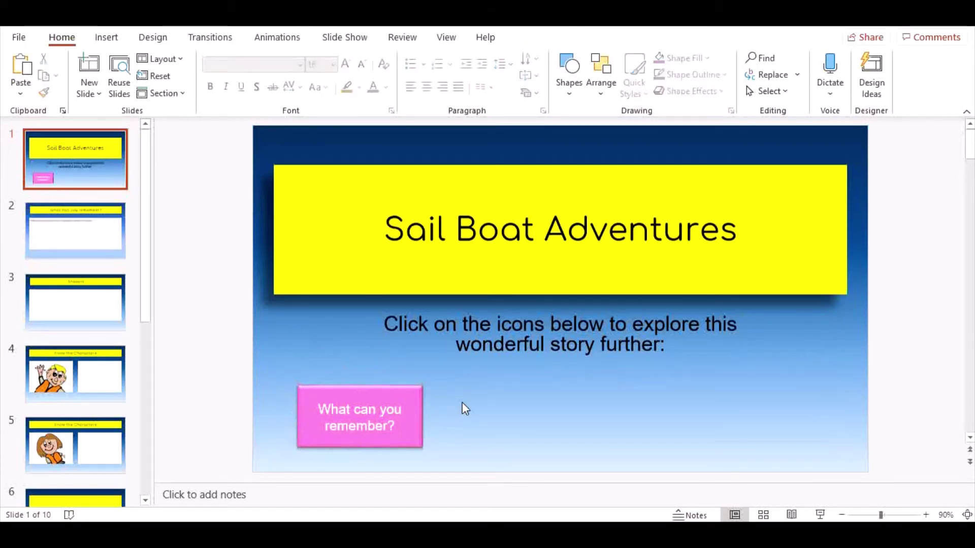
key(ctrl+v)
key(ctrl+v)
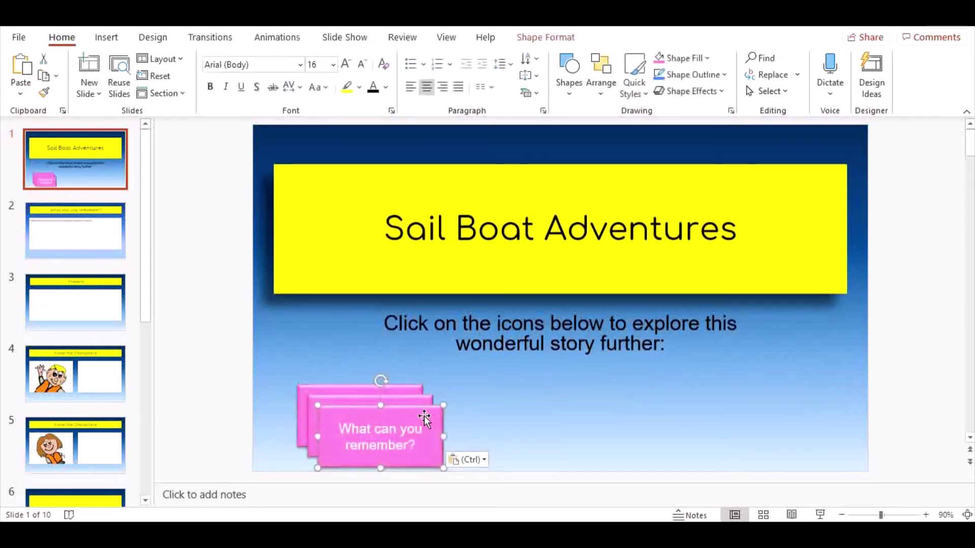
drag(424, 419, 555, 397)
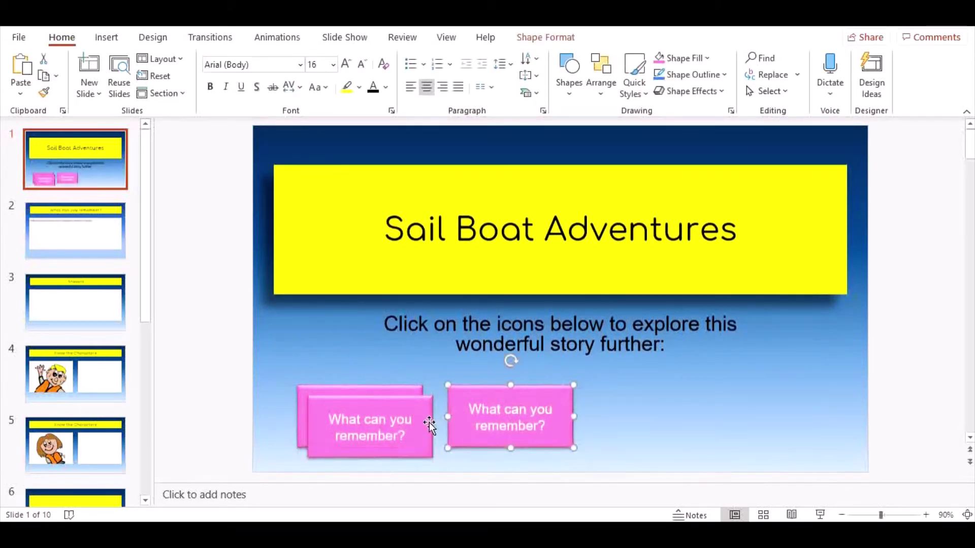
drag(429, 423, 719, 409)
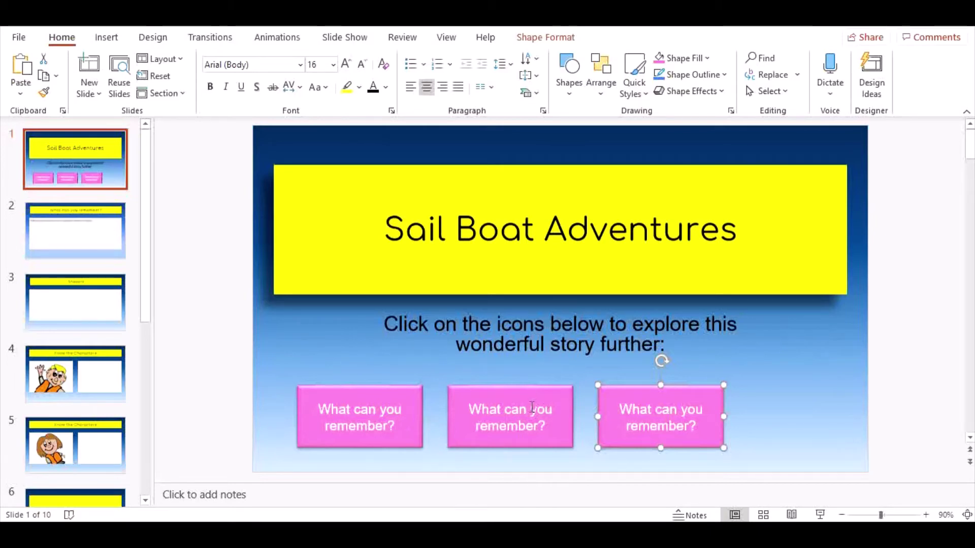
Replace the middle button's label with 'Meet the characters'.
double_click(540, 409)
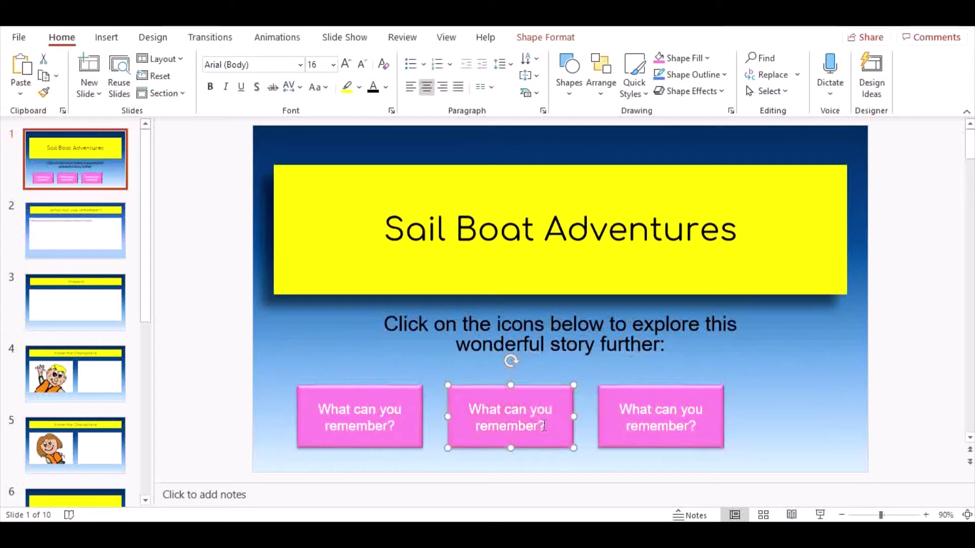
drag(474, 409, 579, 426)
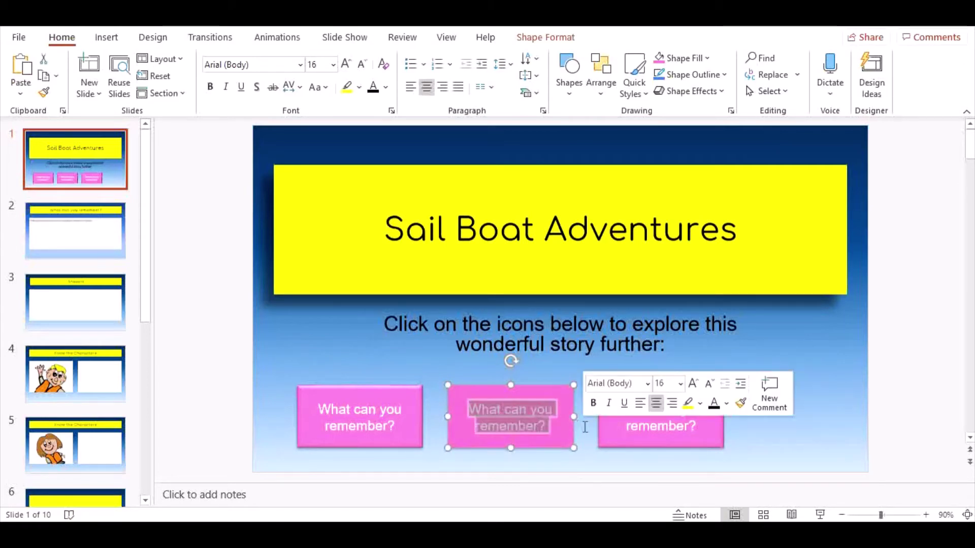
text(Meet)
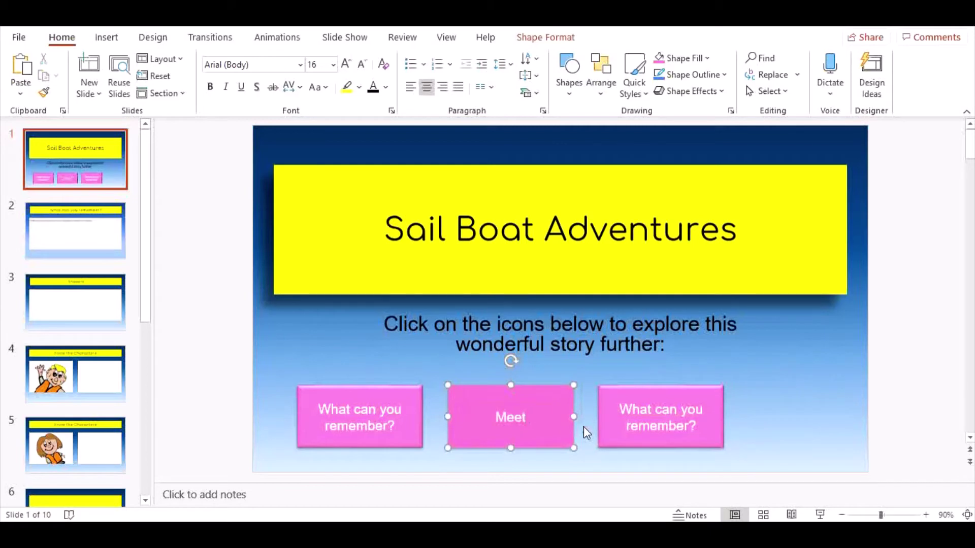
text( the characters)
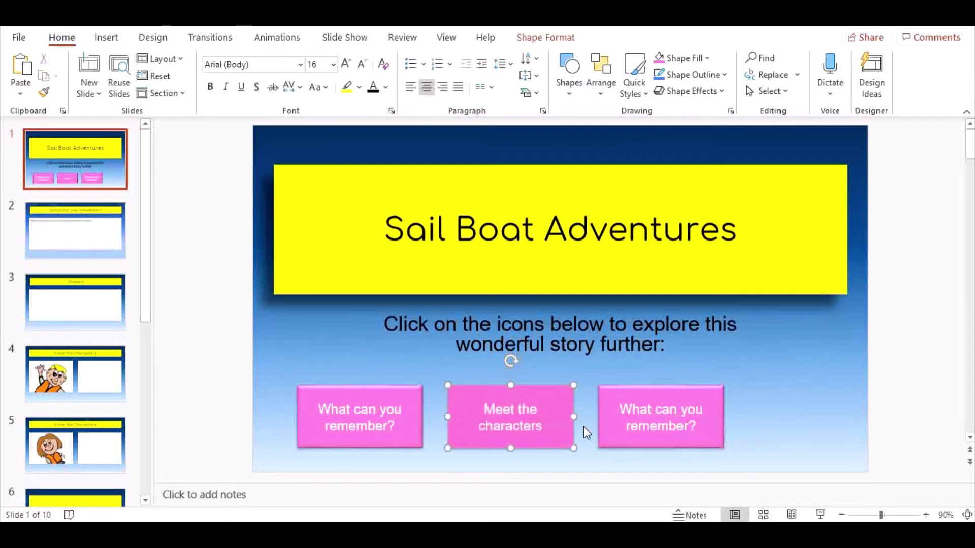
double_click(686, 419)
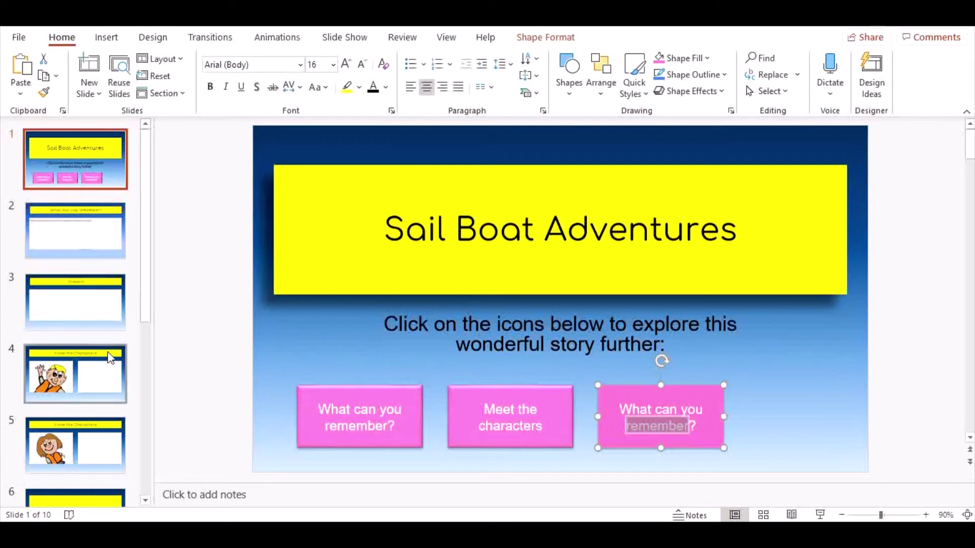
On the Know the Characters slide, open the stock icon library filtered to Interface.
click(109, 375)
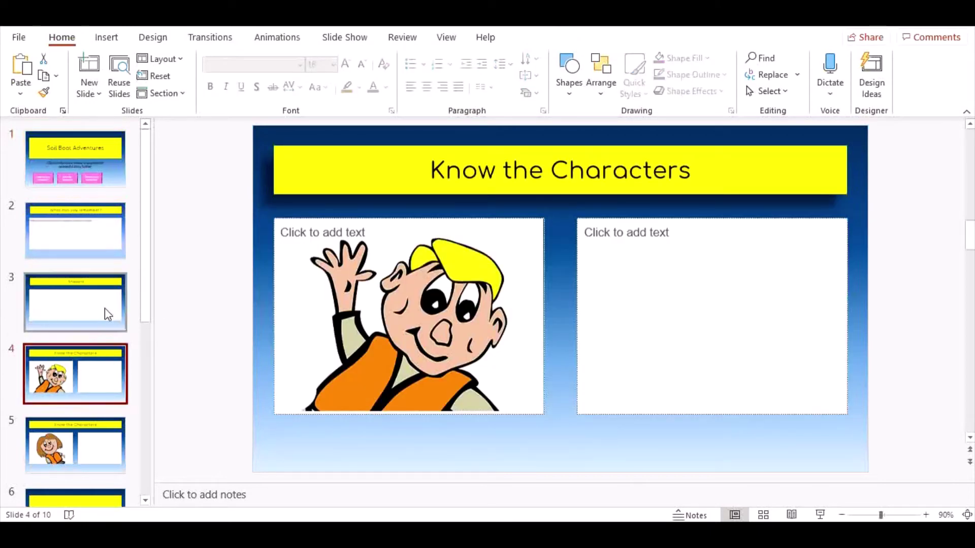
click(114, 39)
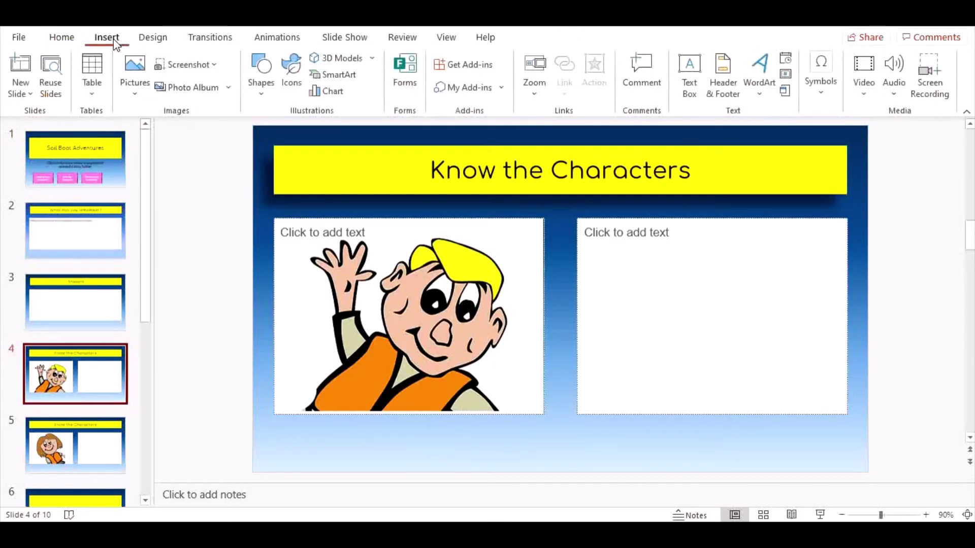
click(295, 79)
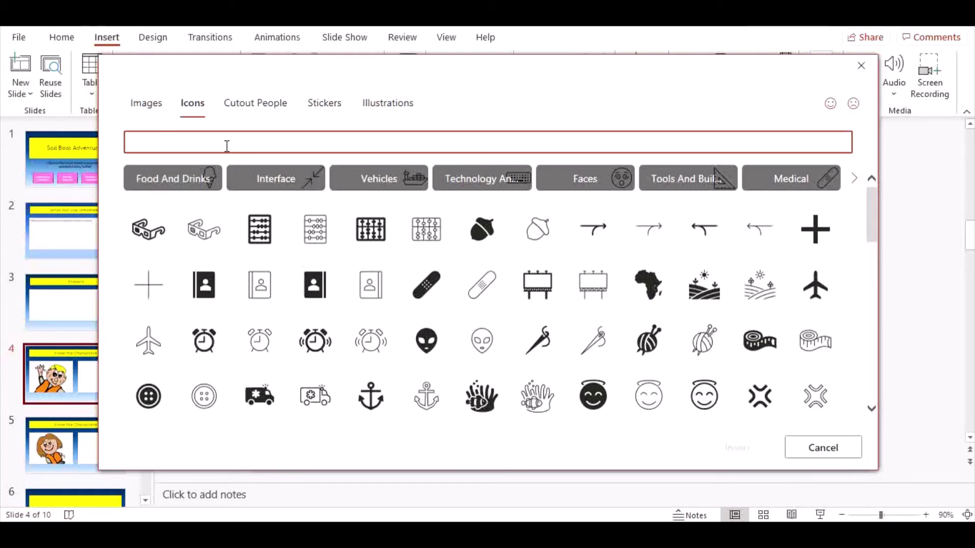
click(268, 178)
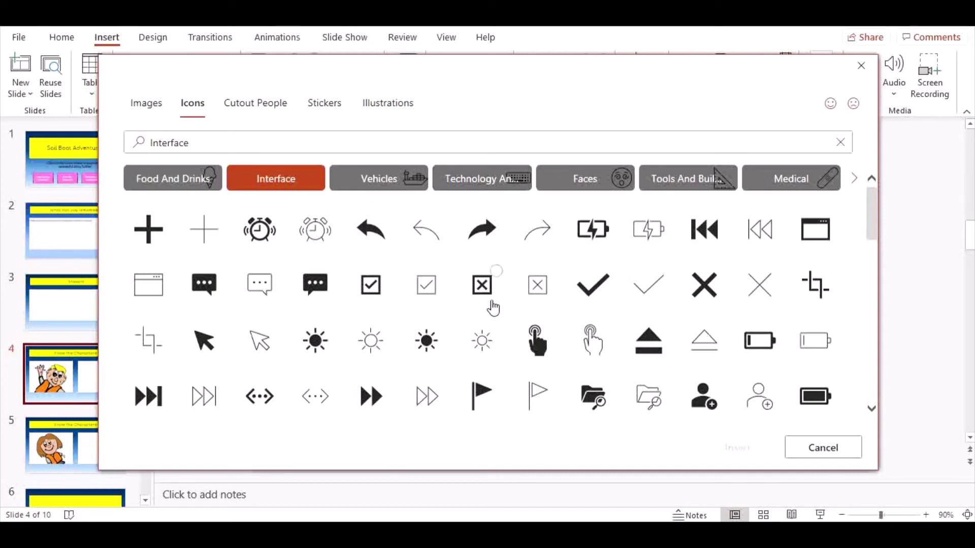
Search the icons for 'house' and choose the last solid house icon.
click(369, 136)
key(BackSpace)
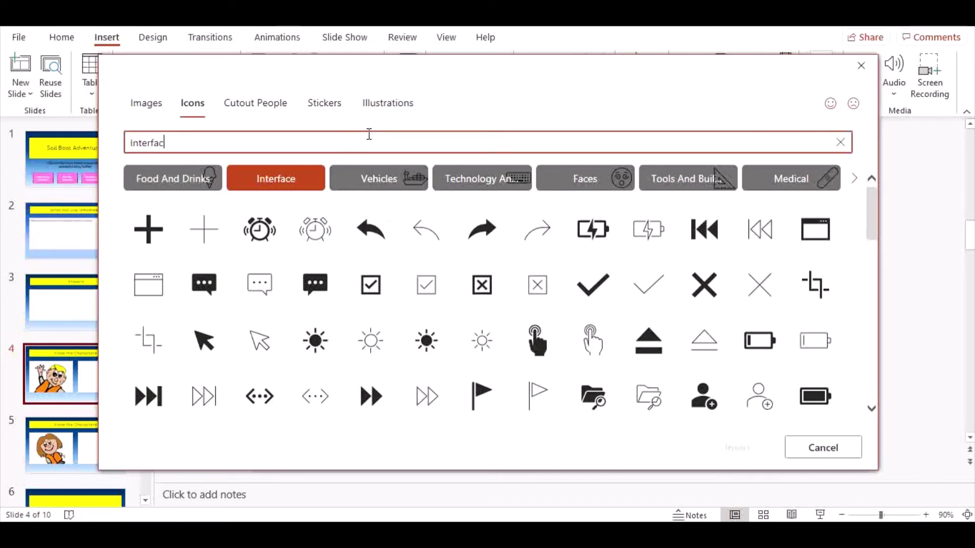
key(BackSpace)
key(BackSpace)
key(BackSpace)
key(BackSpace)
key(BackSpace)
key(BackSpace)
key(BackSpace)
key(BackSpace)
text(home)
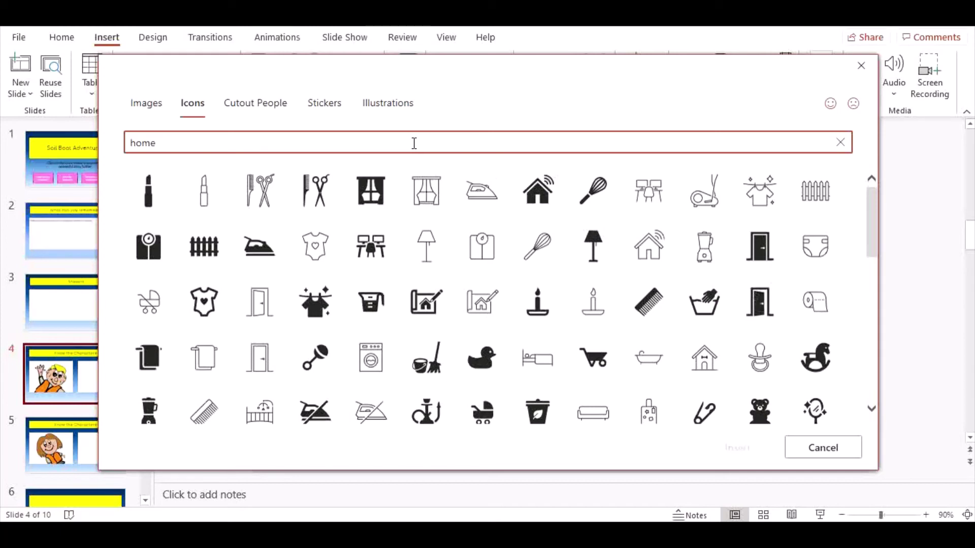
key(BackSpace)
key(BackSpace)
key(BackSpace)
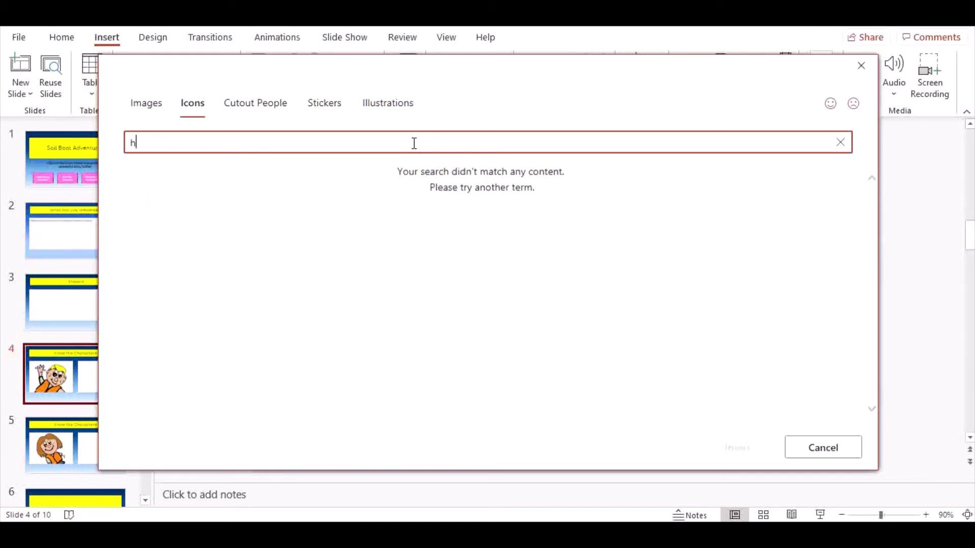
text(ouse)
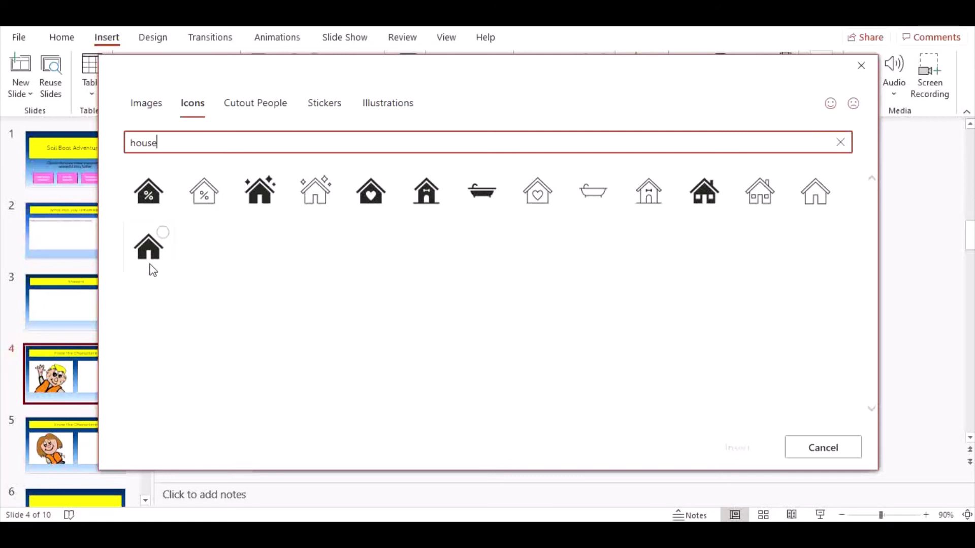
click(145, 249)
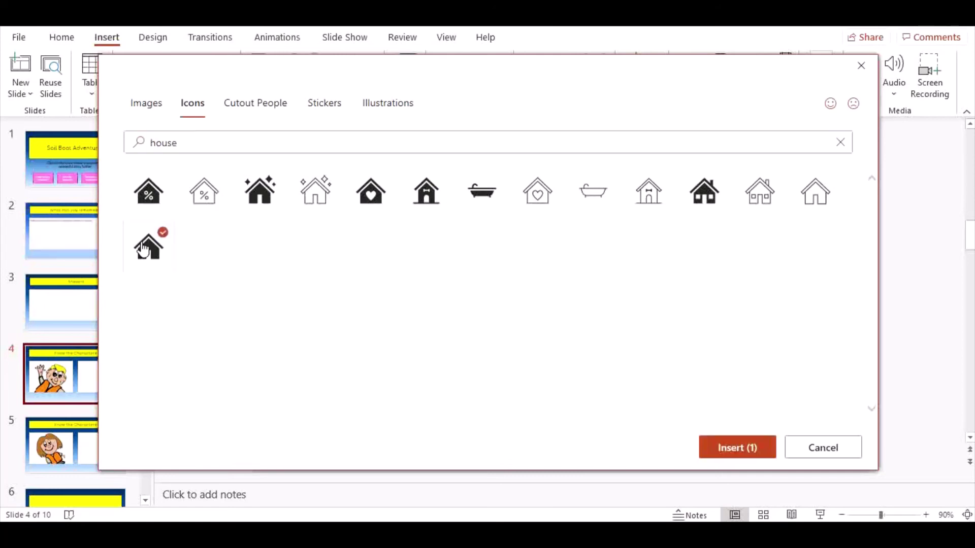
Insert the black house icon and place it at the bottom left below the character picture.
click(729, 451)
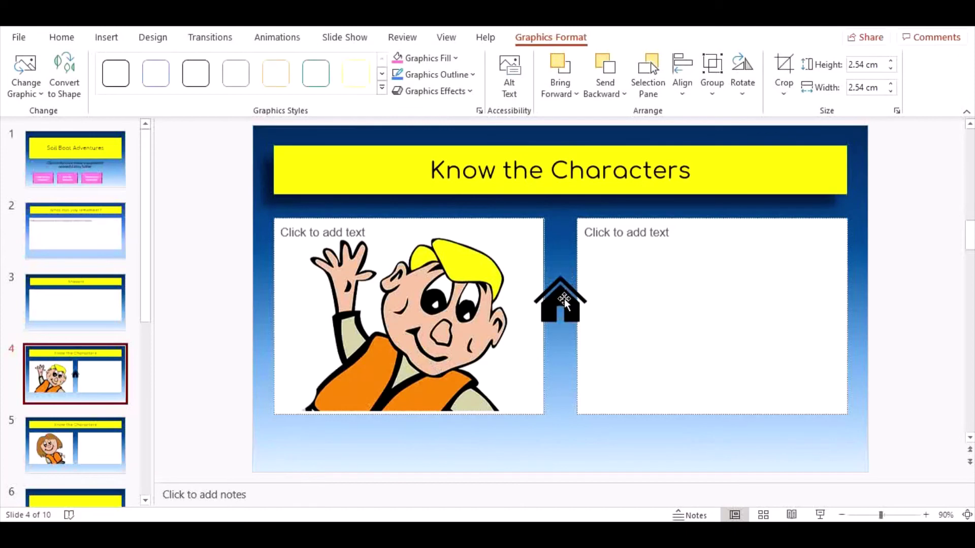
drag(560, 299, 298, 440)
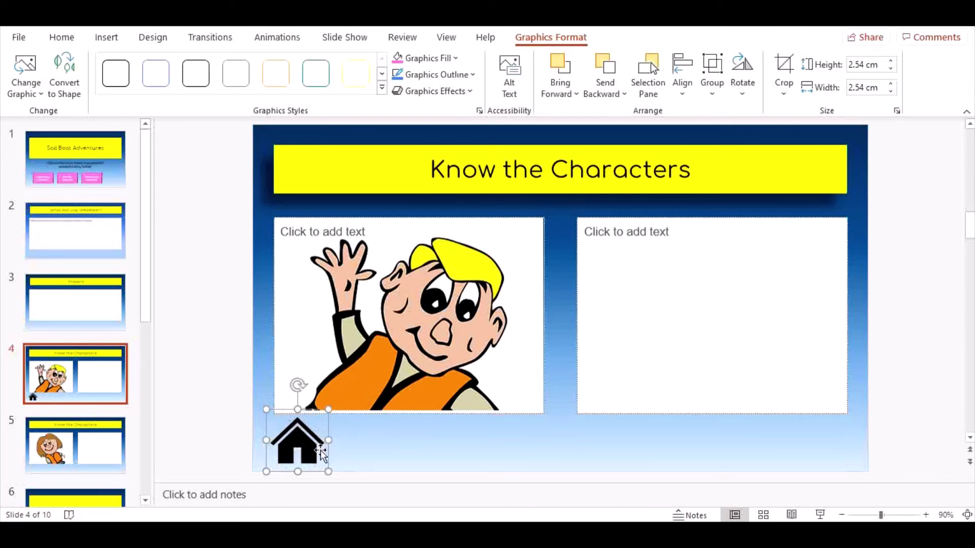
Format-paint the title slide's pink button style onto the house icon, then return to slide 1.
click(92, 154)
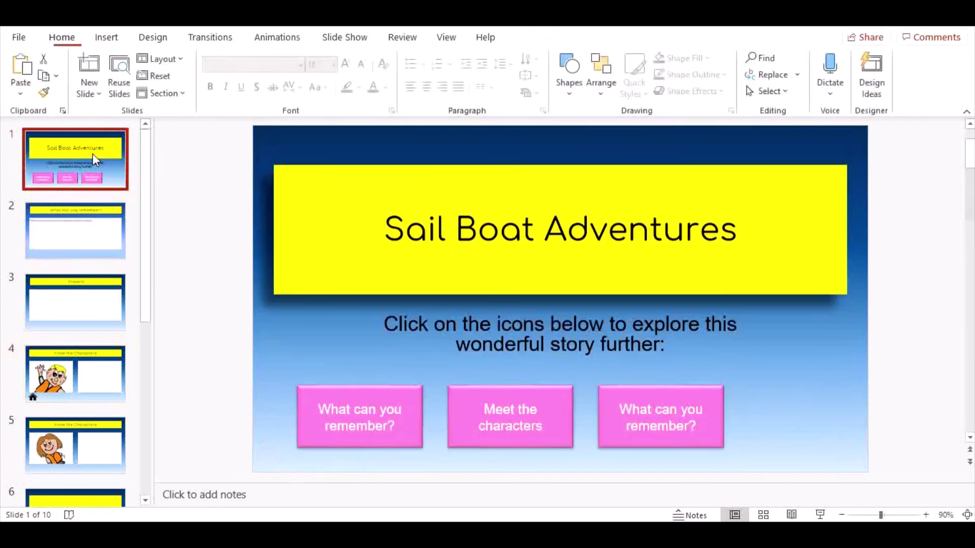
click(314, 393)
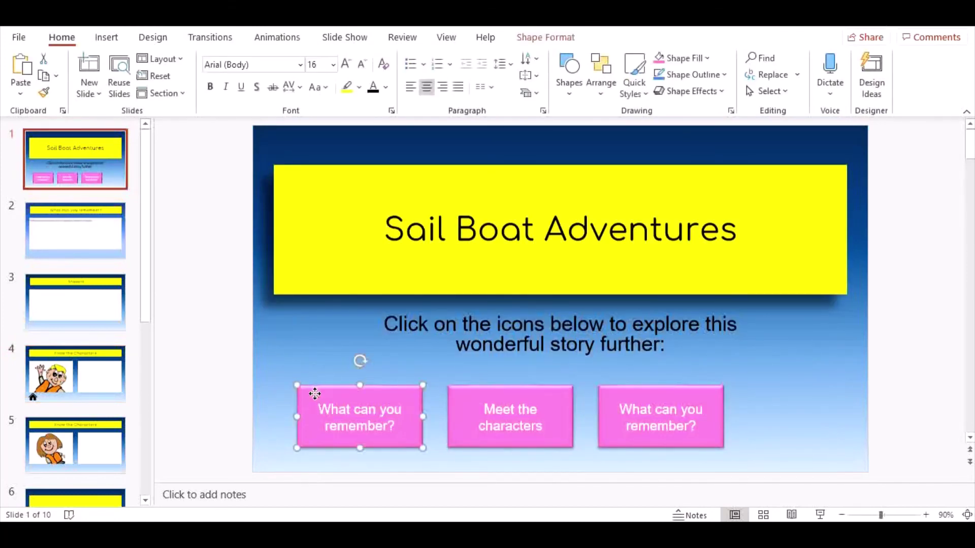
click(45, 93)
click(111, 386)
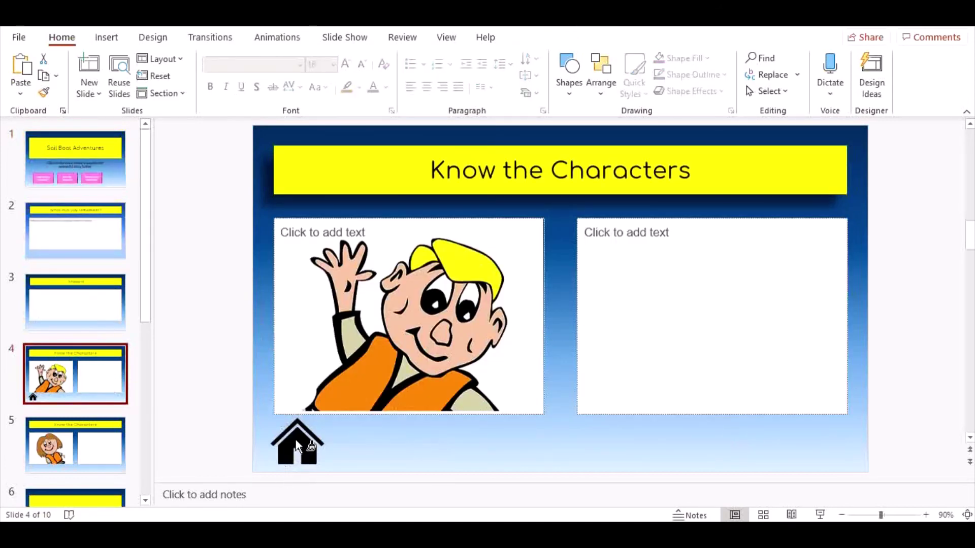
click(297, 441)
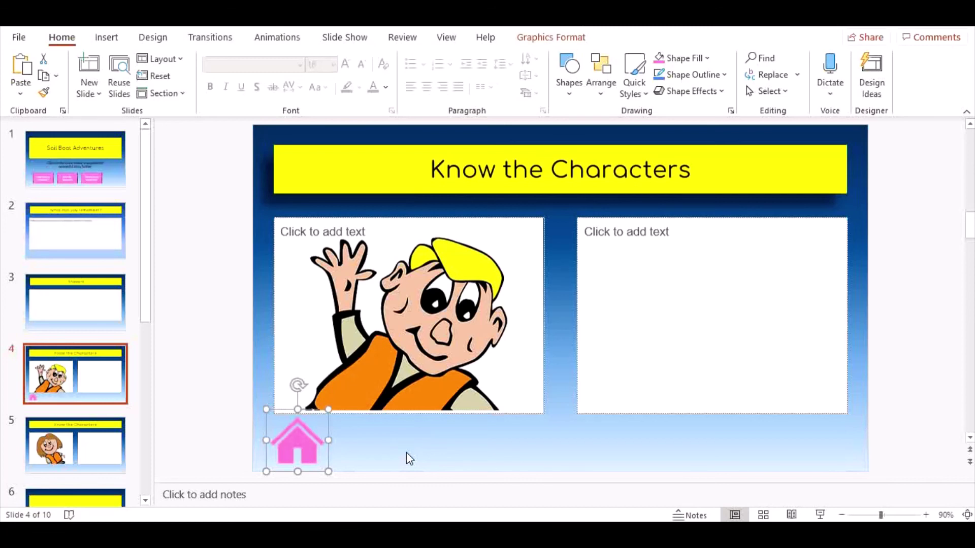
click(115, 184)
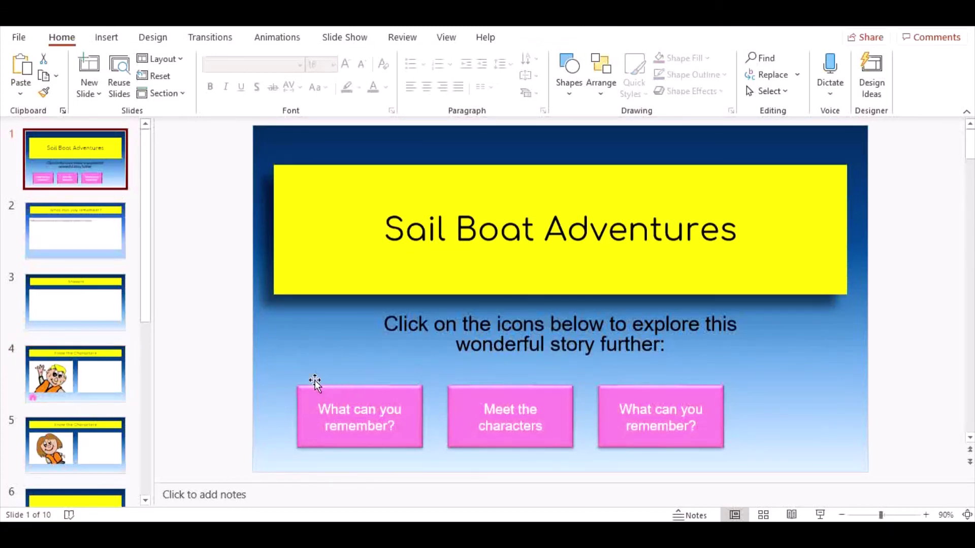
click(81, 388)
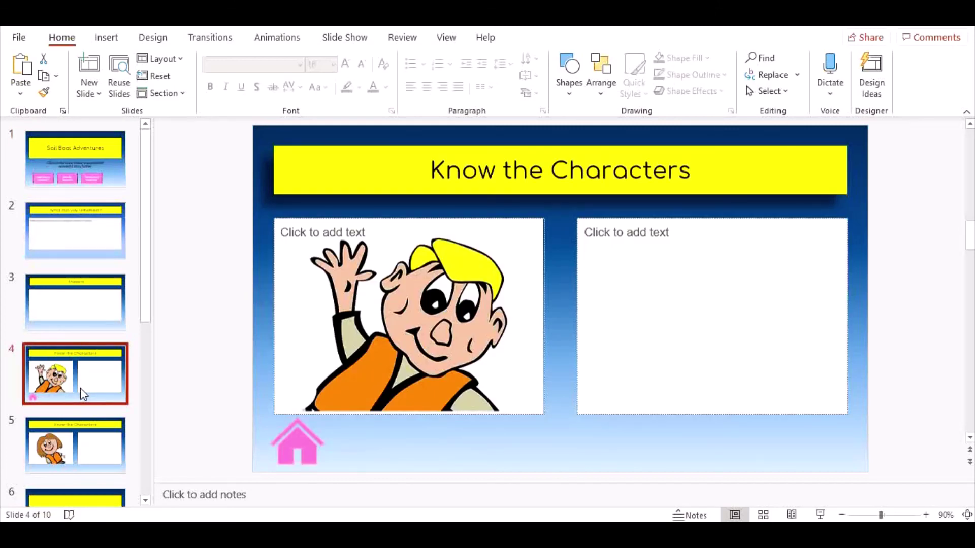
click(92, 163)
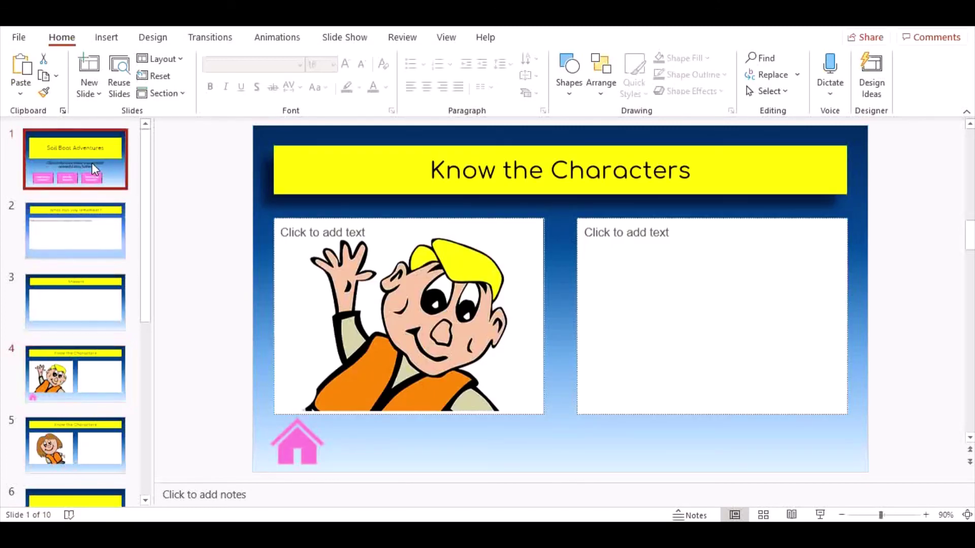